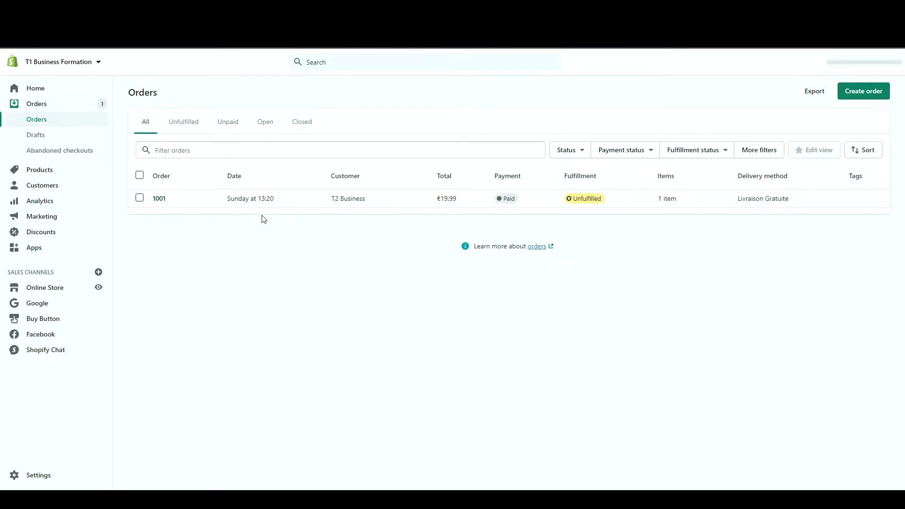
Step: Inspect the customer details and the ordered item of the existing order in the orders list
click(369, 201)
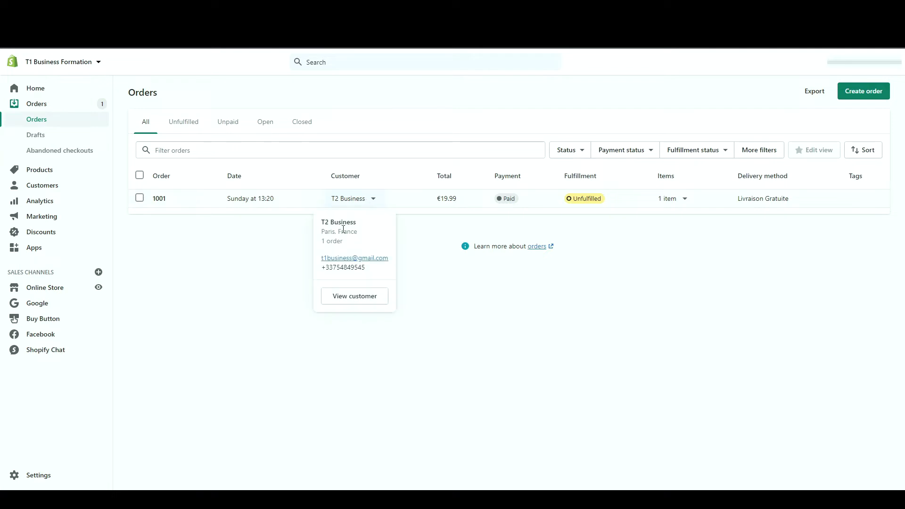
click(445, 226)
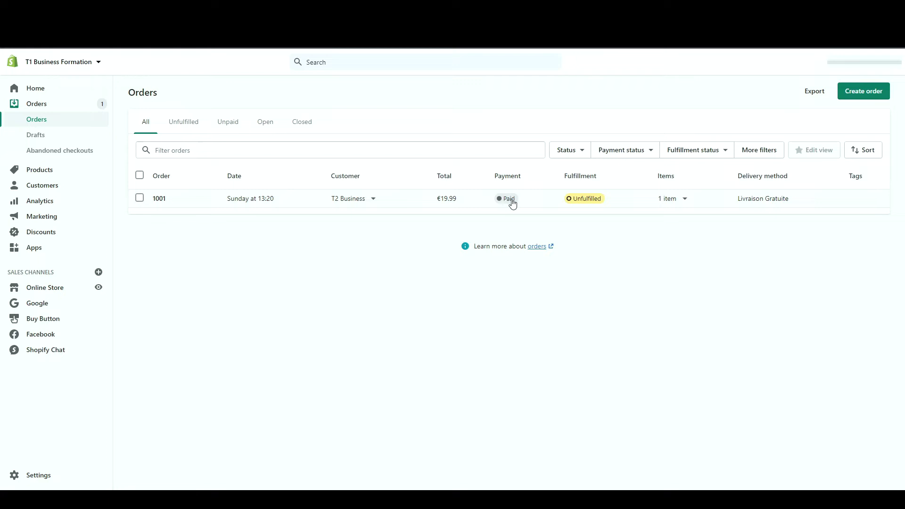
click(670, 198)
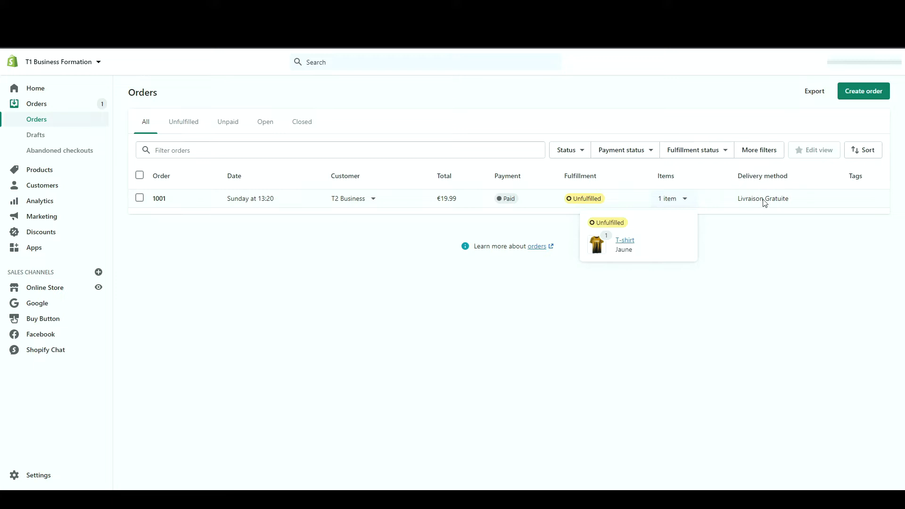
click(830, 187)
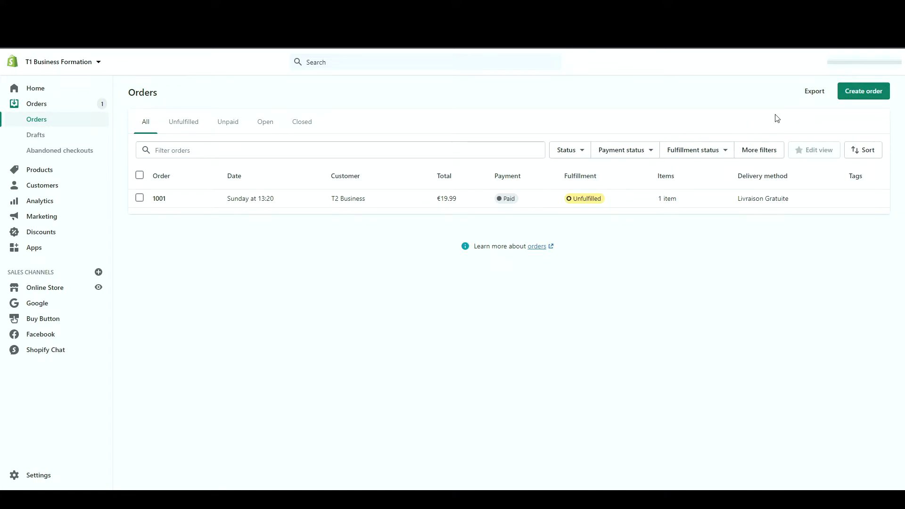
Step: Create a new order and add the Vert variant of the T-shirt to it
click(856, 95)
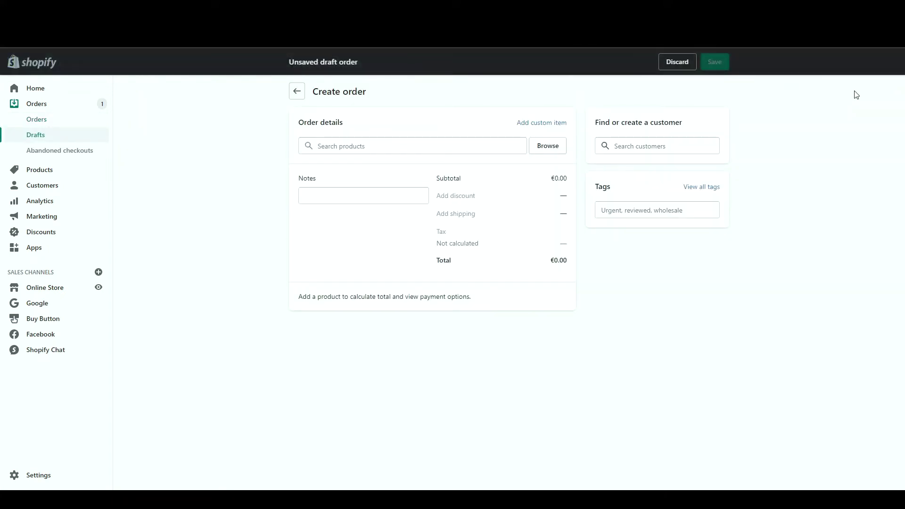
click(548, 146)
click(404, 236)
click(330, 284)
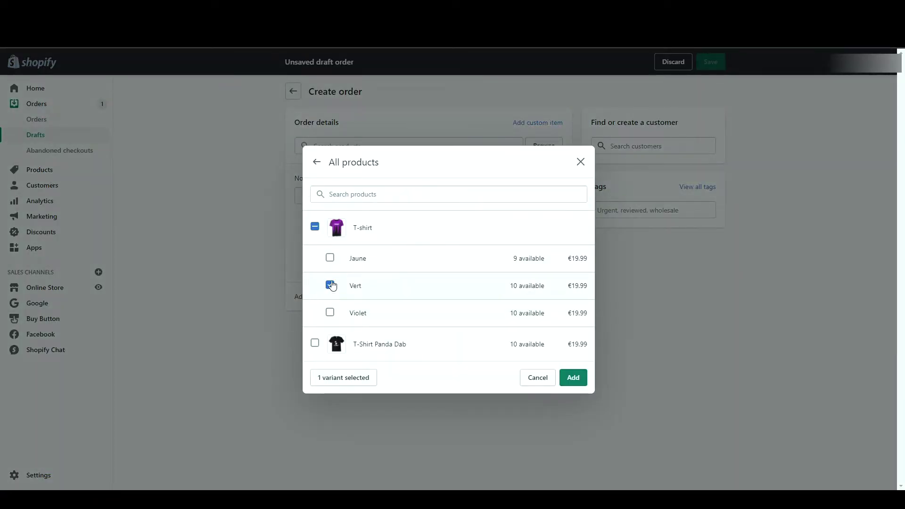
click(574, 377)
Step: Enter the note "Message" on the draft order and apply a 10 percent discount
click(385, 262)
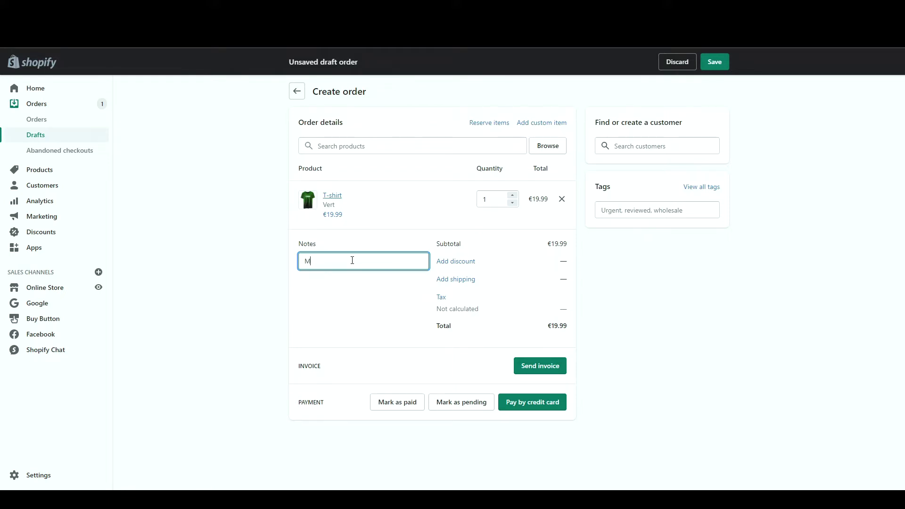
click(452, 267)
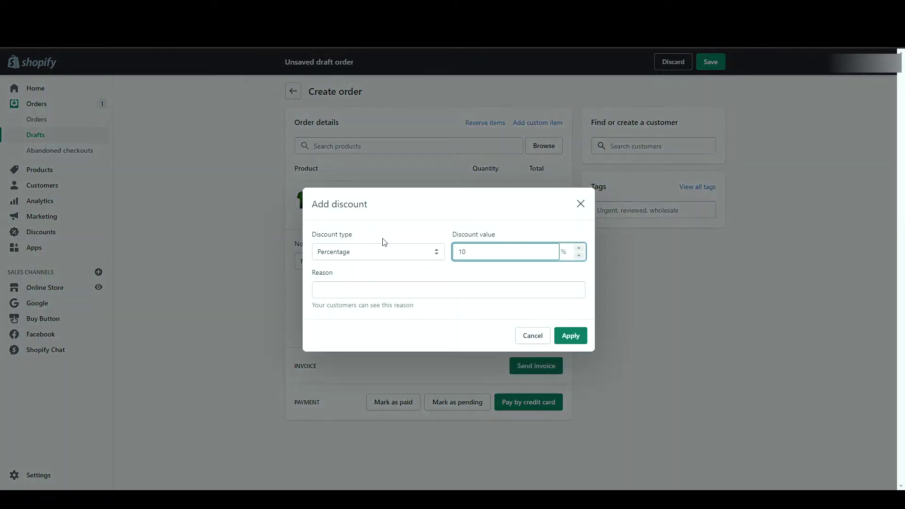
click(571, 336)
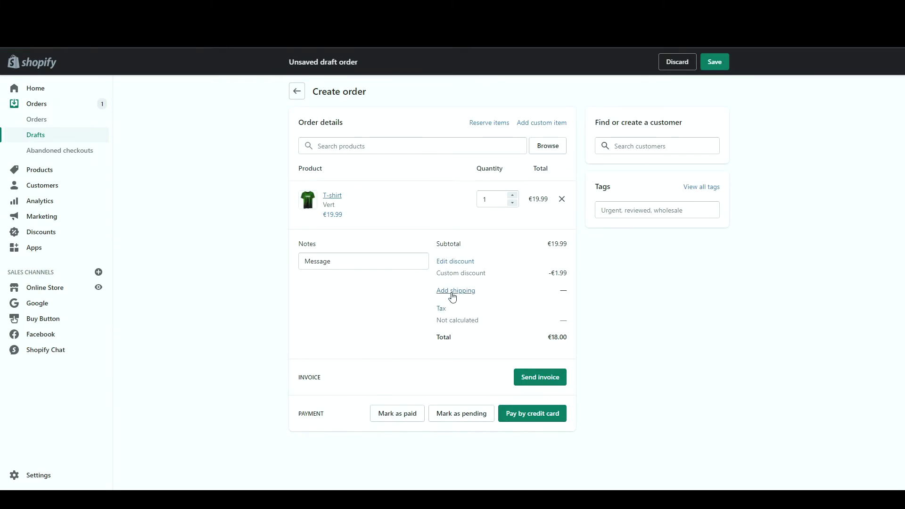
Step: Assign the existing customer T2 Business to the draft order and check the lines of the shipping address
click(635, 152)
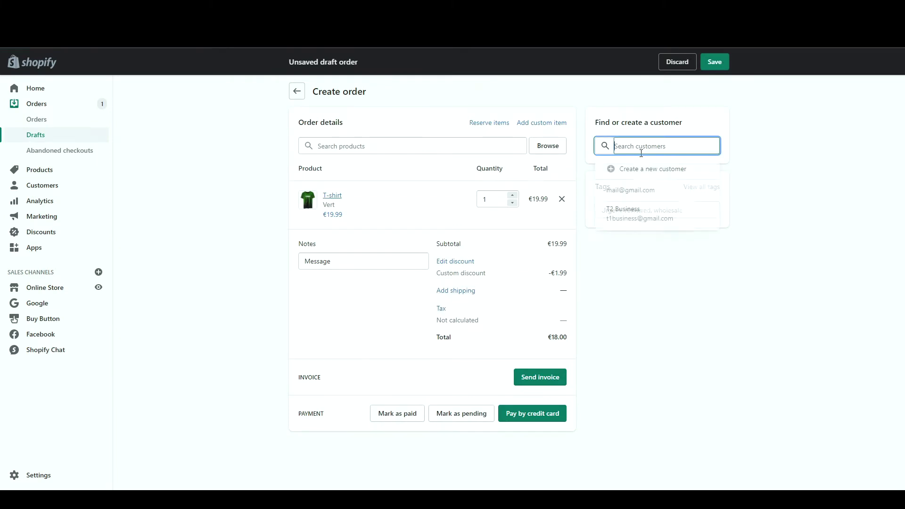
click(632, 188)
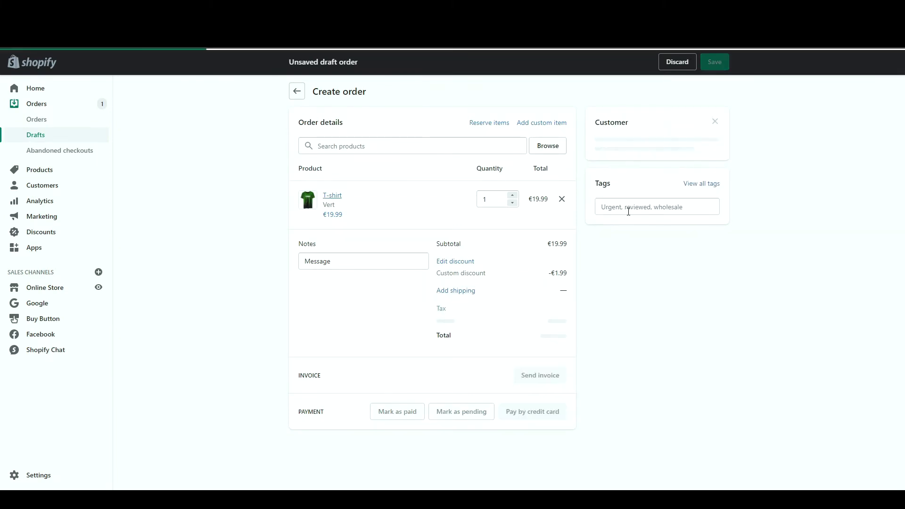
drag(605, 239, 610, 289)
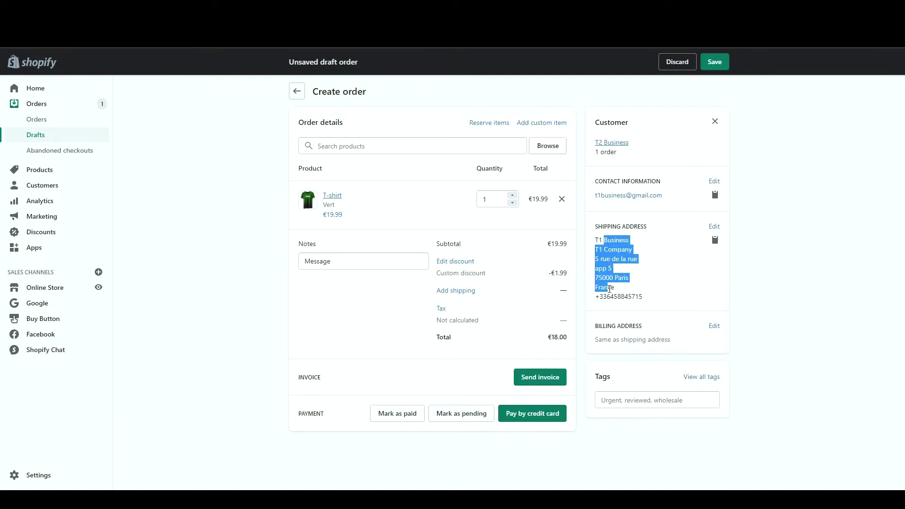
triple_click(608, 238)
triple_click(611, 250)
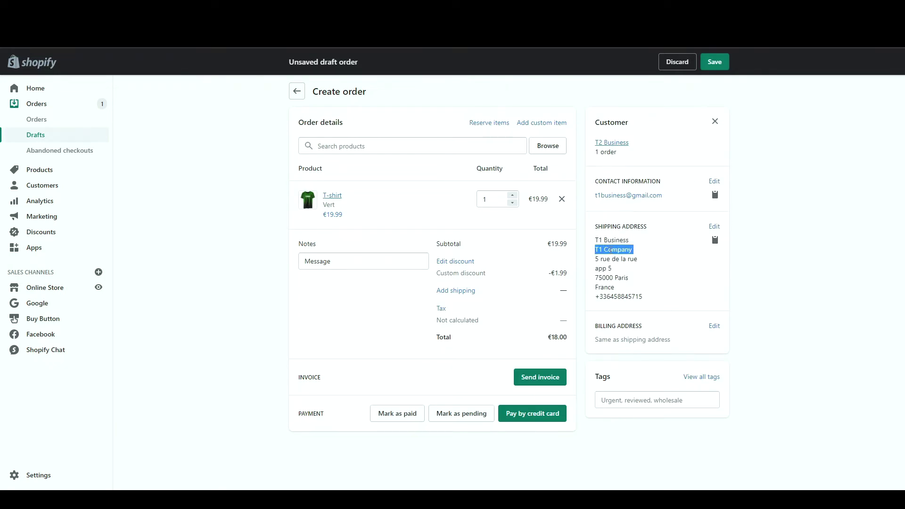
triple_click(610, 259)
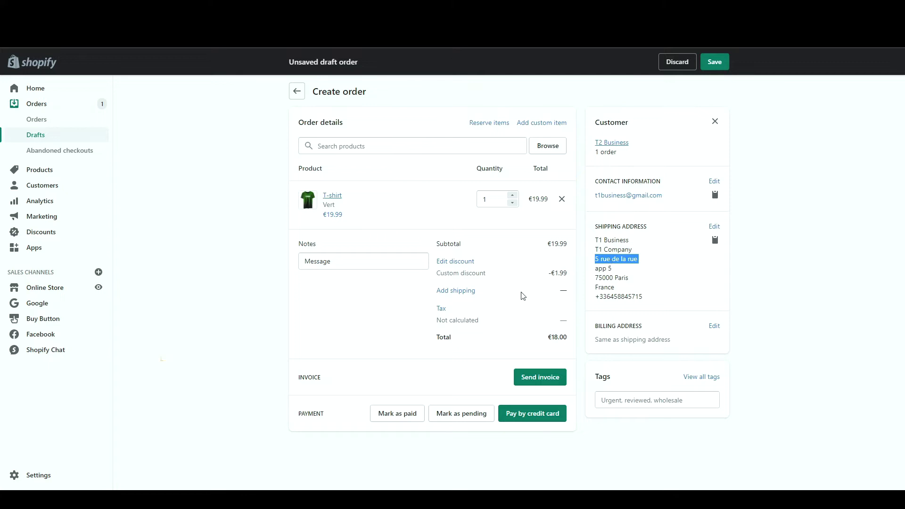
Step: Apply the Livraison Gratuite shipping rate and create the order with its payment marked as pending
click(455, 290)
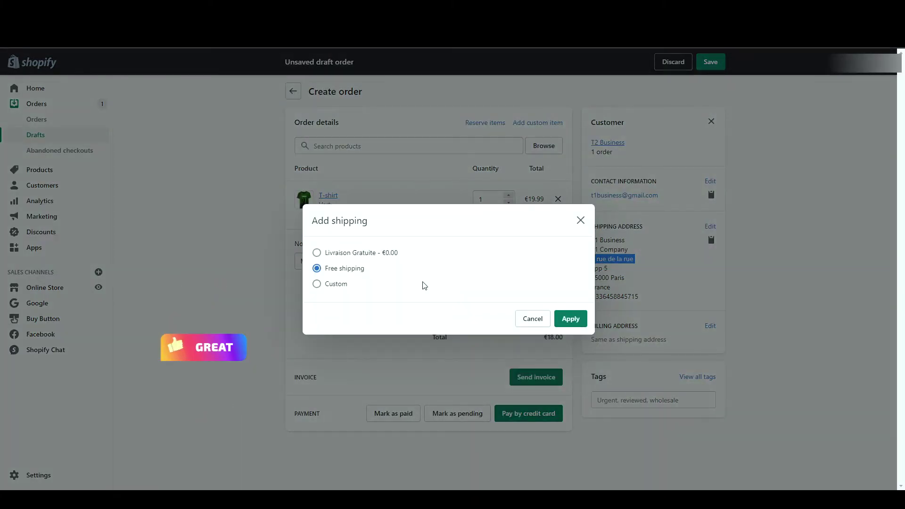
click(358, 258)
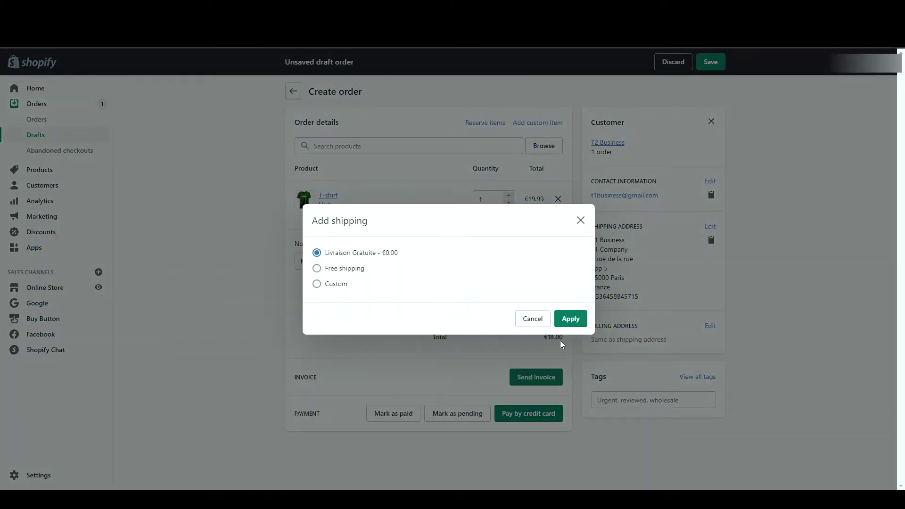
click(569, 319)
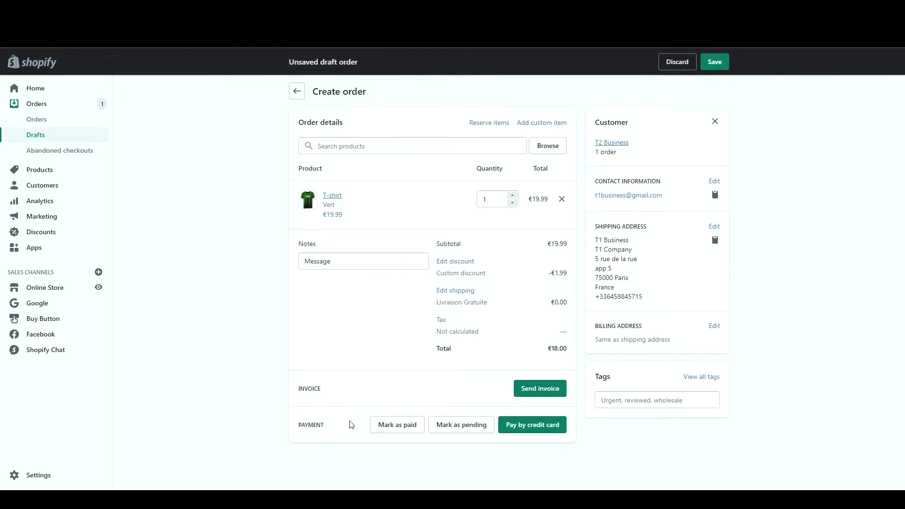
click(462, 426)
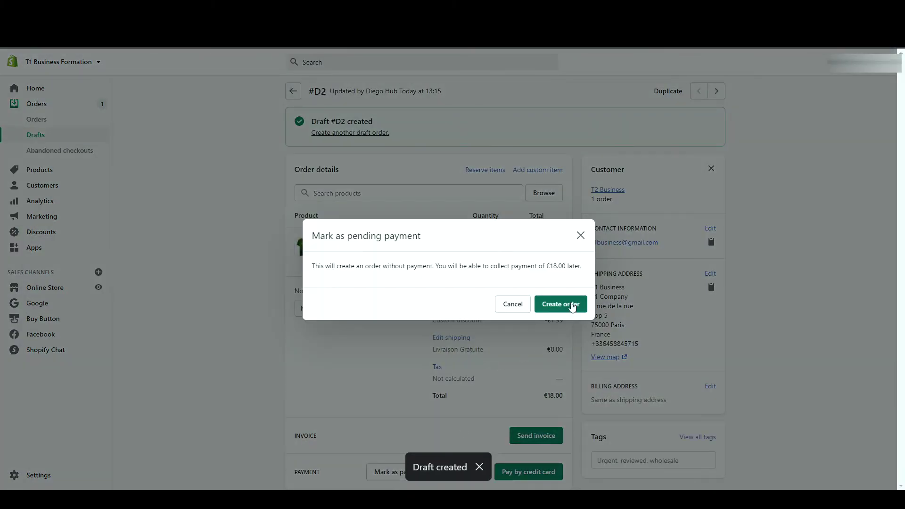
click(572, 307)
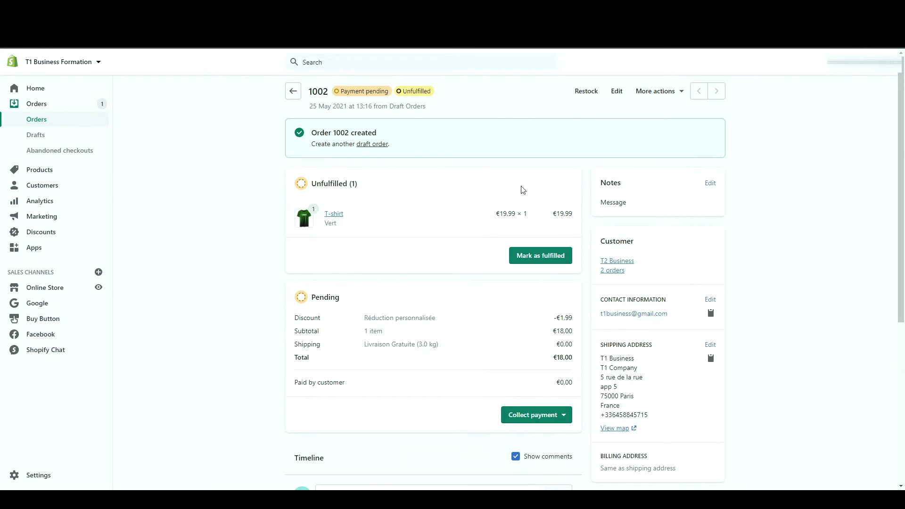
Step: Review the new order's note, customer addresses, timeline, fraud analysis and the amount paid by the customer
scroll(673, 353, down, 2)
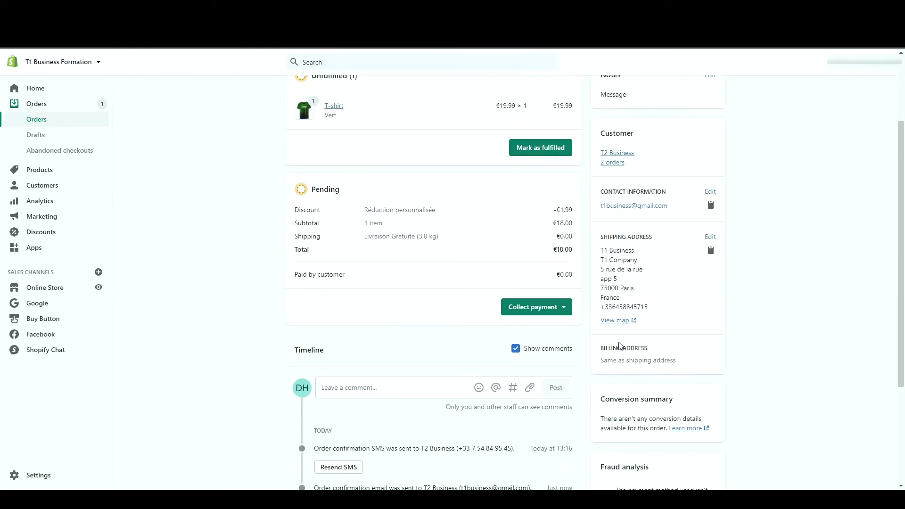
scroll(655, 301, up, 1)
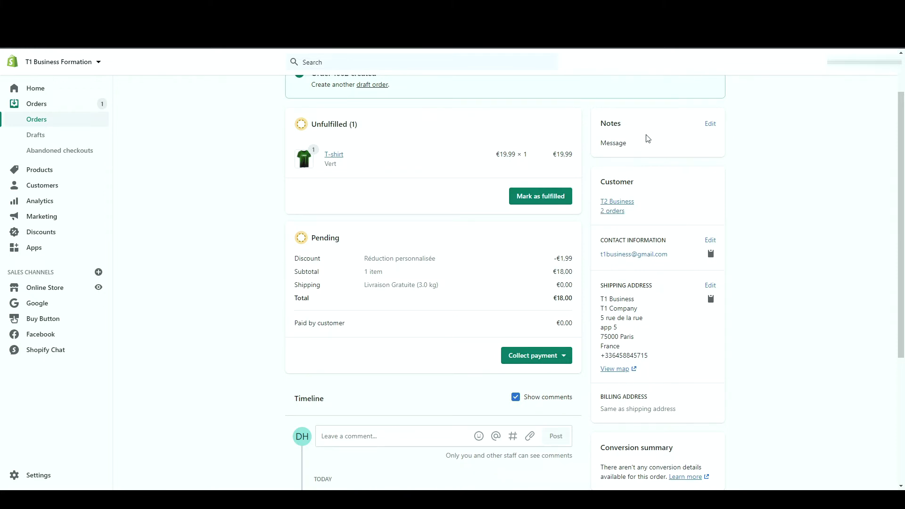
double_click(610, 147)
scroll(618, 170, down, 4)
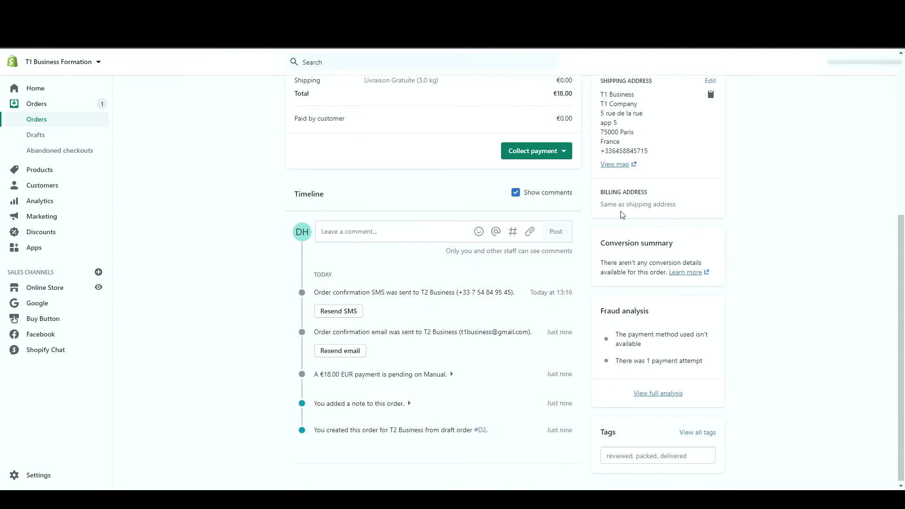
scroll(621, 215, up, 2)
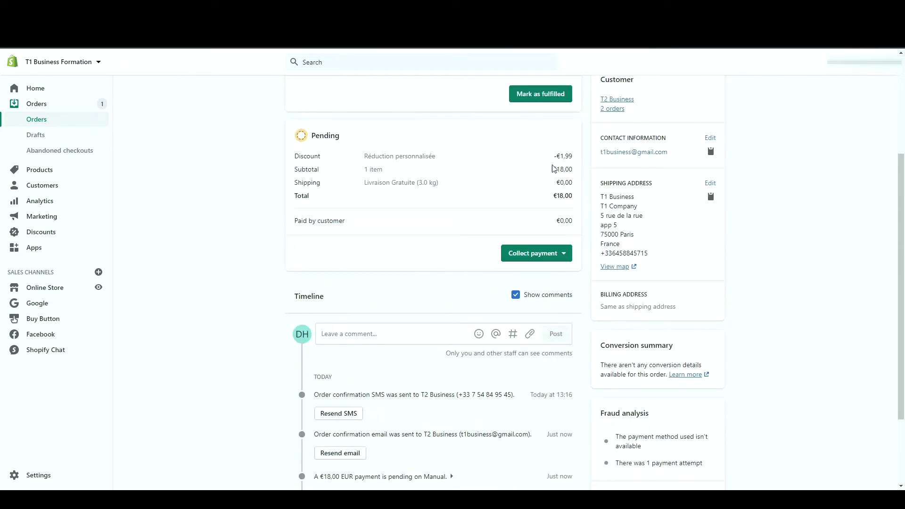
scroll(581, 184, up, 1)
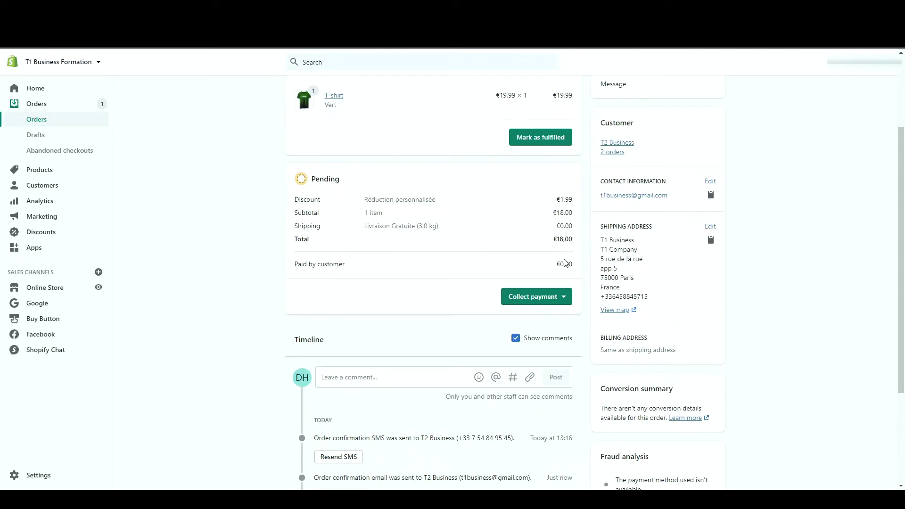
triple_click(572, 262)
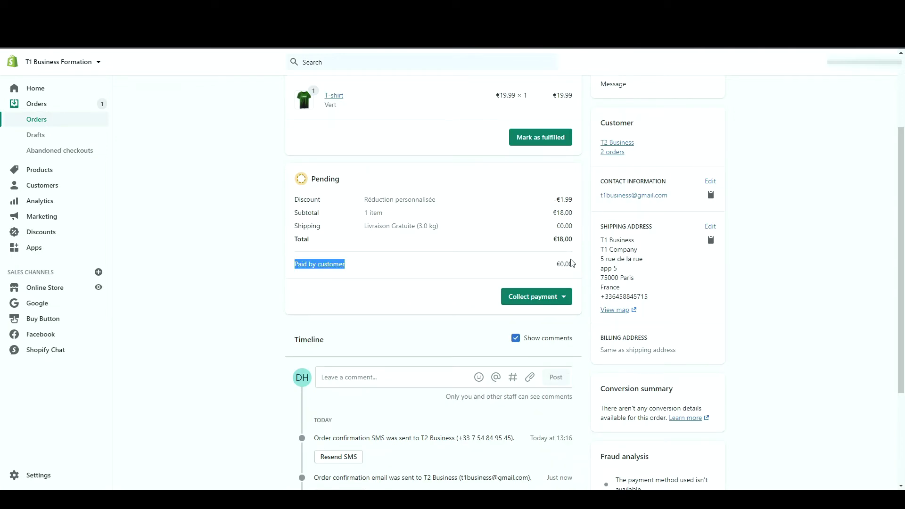
click(572, 263)
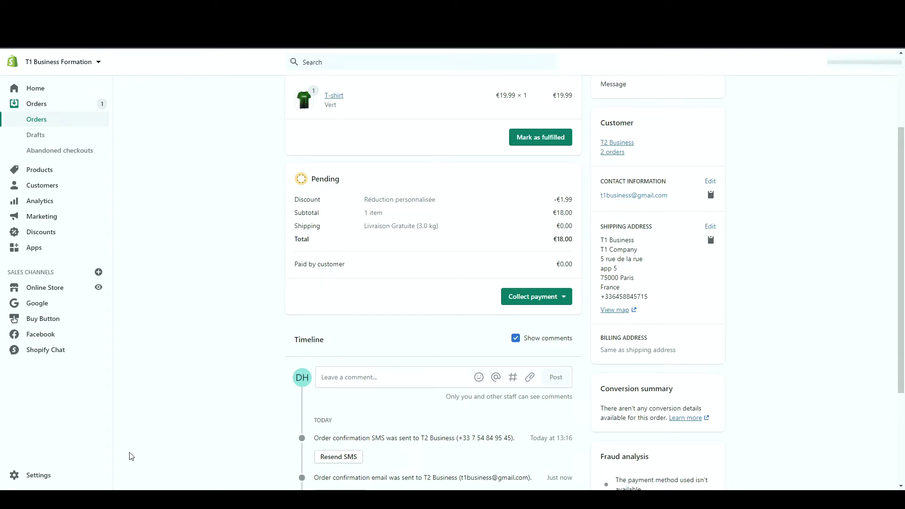
scroll(242, 344, up, 1)
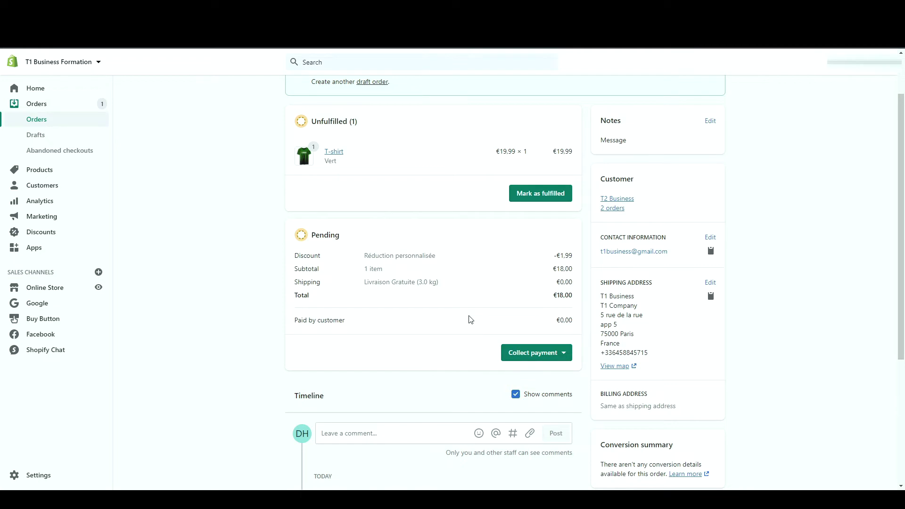
scroll(470, 320, up, 1)
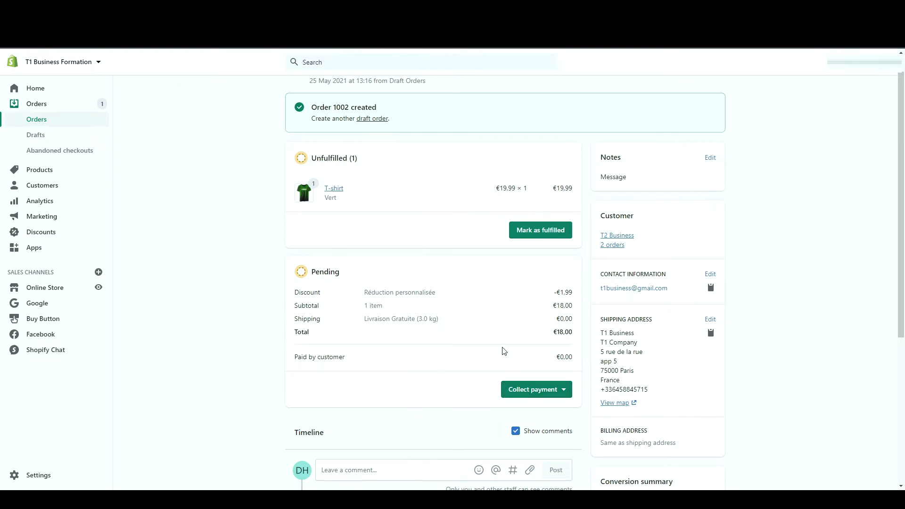
Step: Mark the new order's pending payment as paid
click(533, 398)
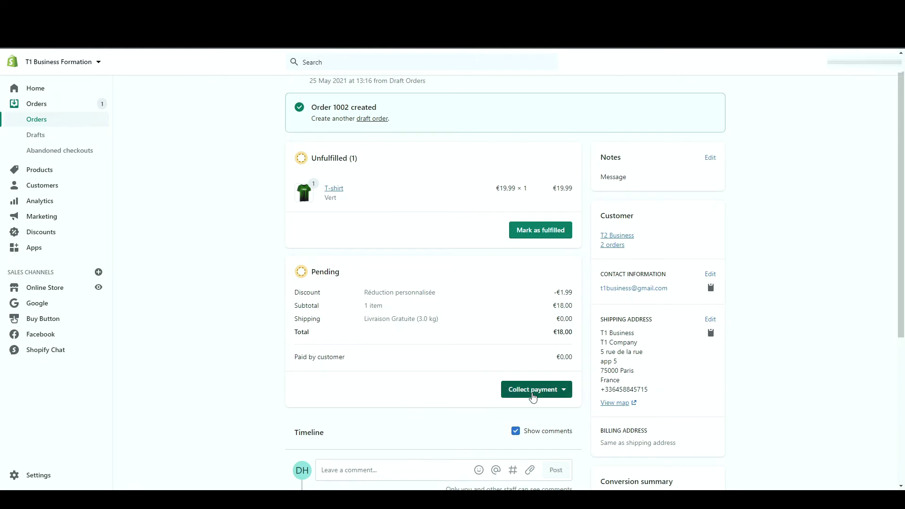
click(536, 452)
click(574, 313)
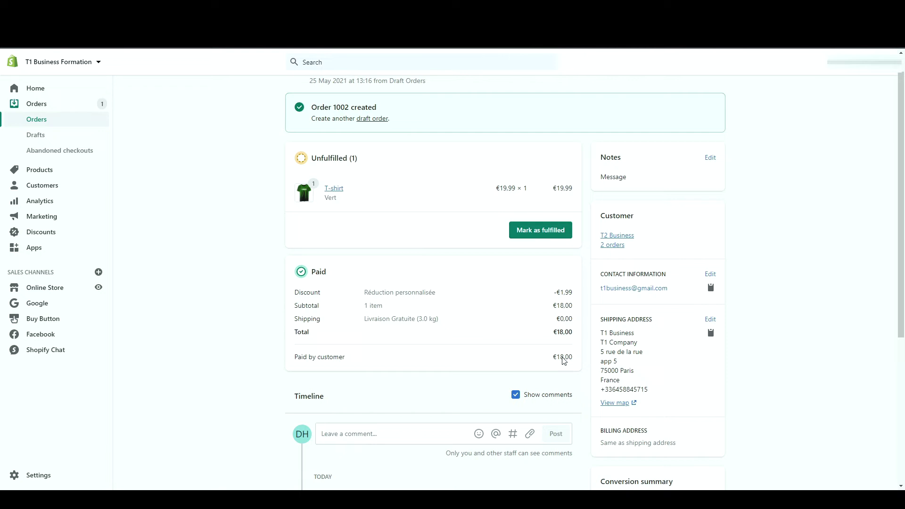
Step: Examine the order's timeline, including the note entry's details and the phone number in the shipping address
scroll(565, 361, down, 5)
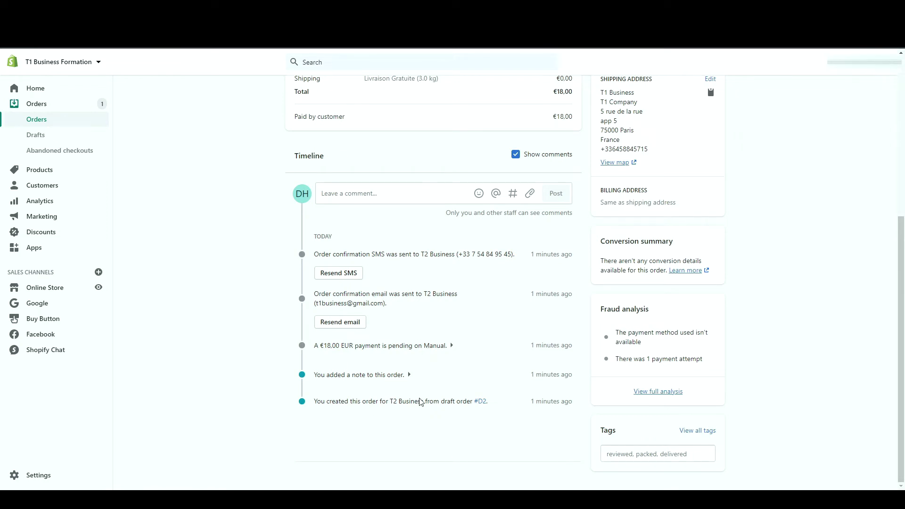
click(413, 377)
click(410, 375)
scroll(417, 309, up, 1)
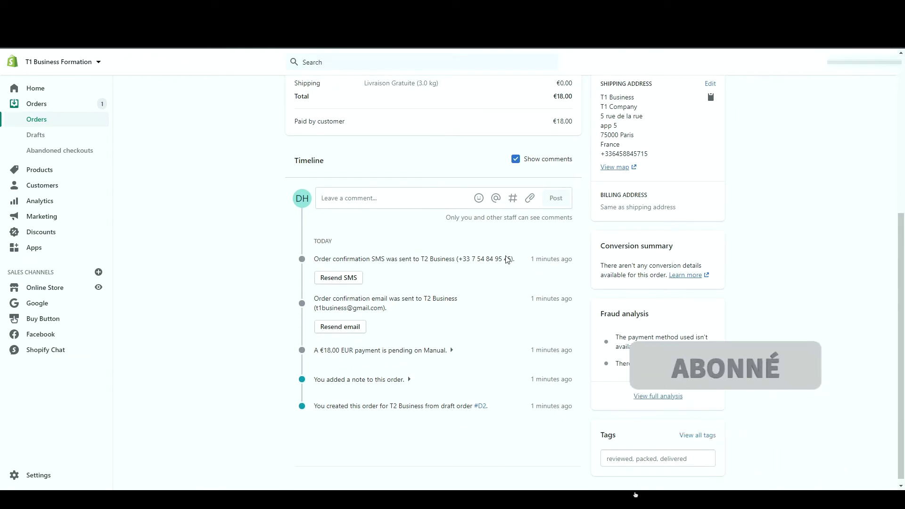
double_click(630, 154)
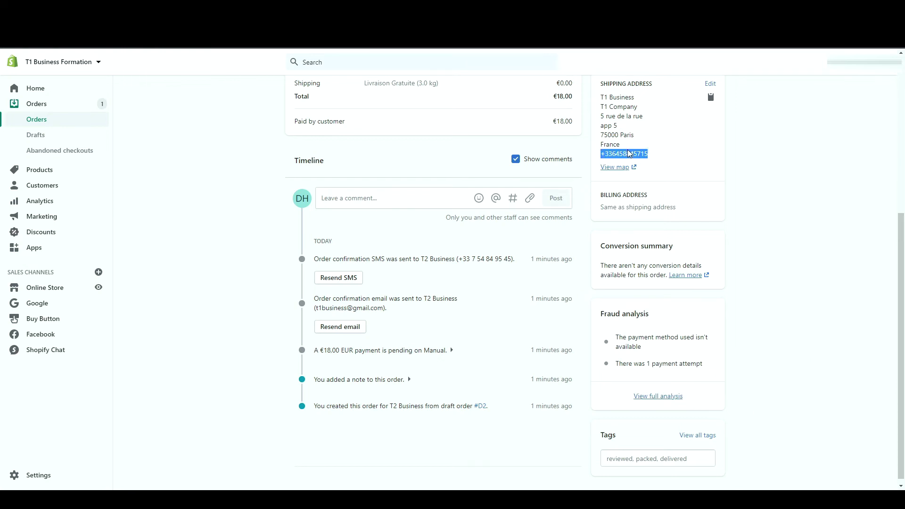
scroll(431, 158, up, 5)
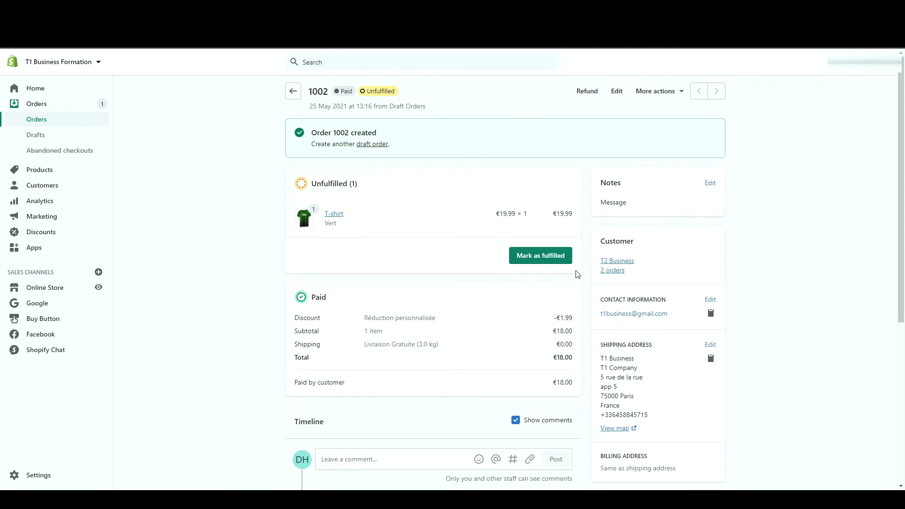
click(555, 257)
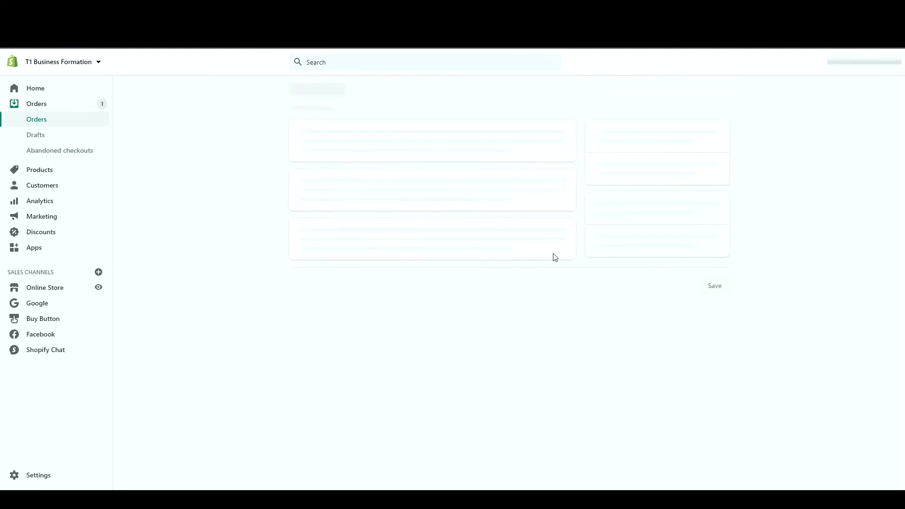
click(388, 227)
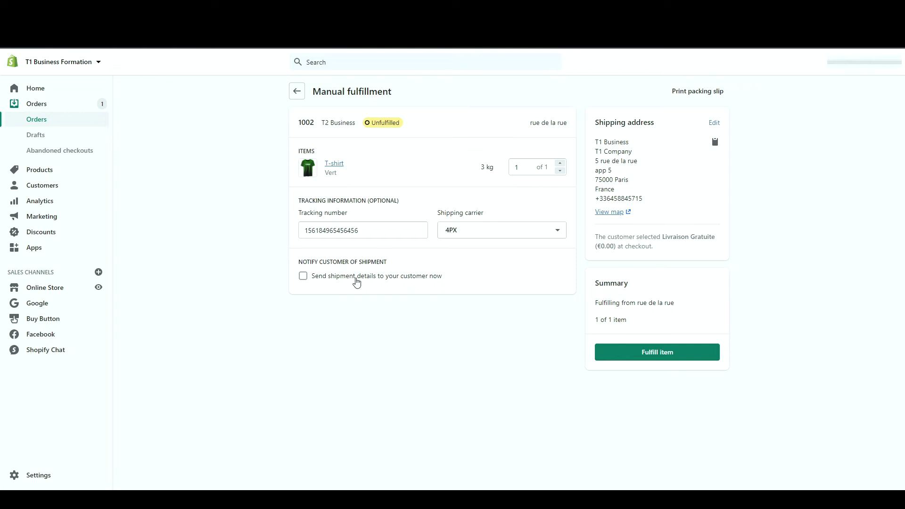
click(356, 279)
key(space)
click(617, 353)
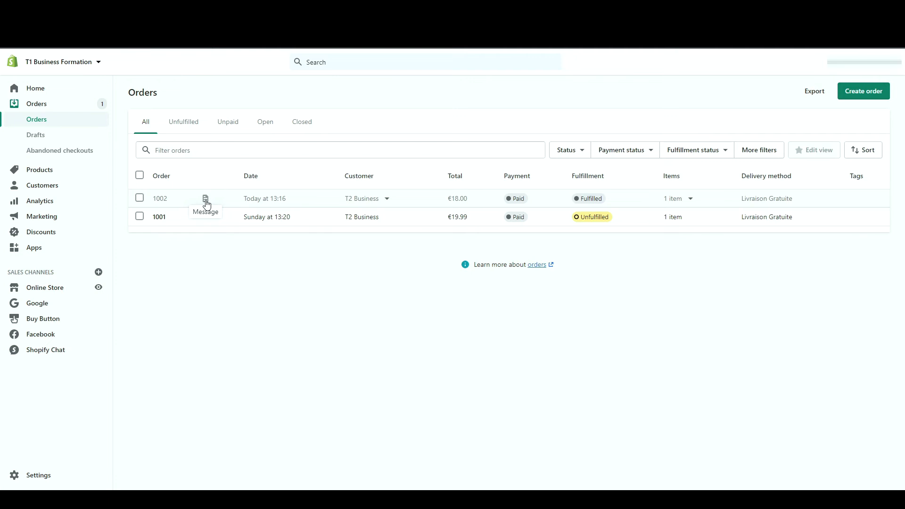
Step: Check the additional bulk actions available for the fulfilled order in the orders list, and deselect the order
click(140, 198)
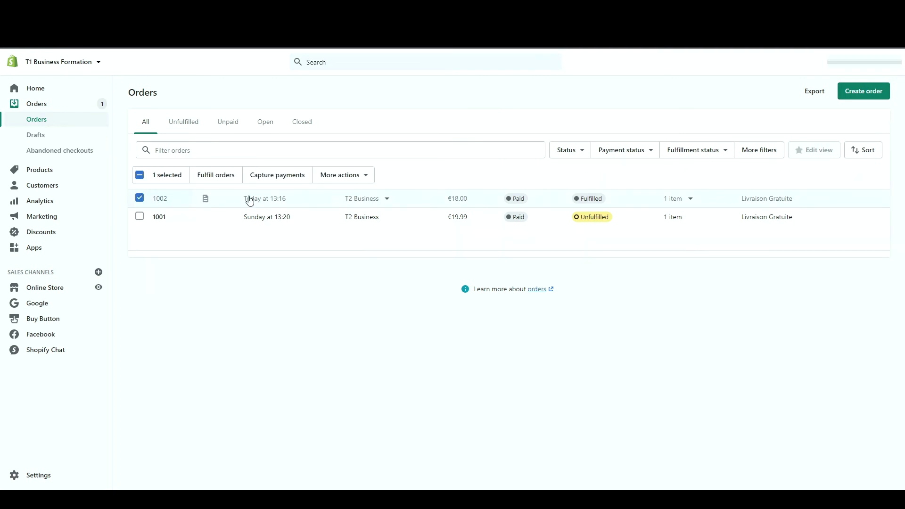
click(341, 184)
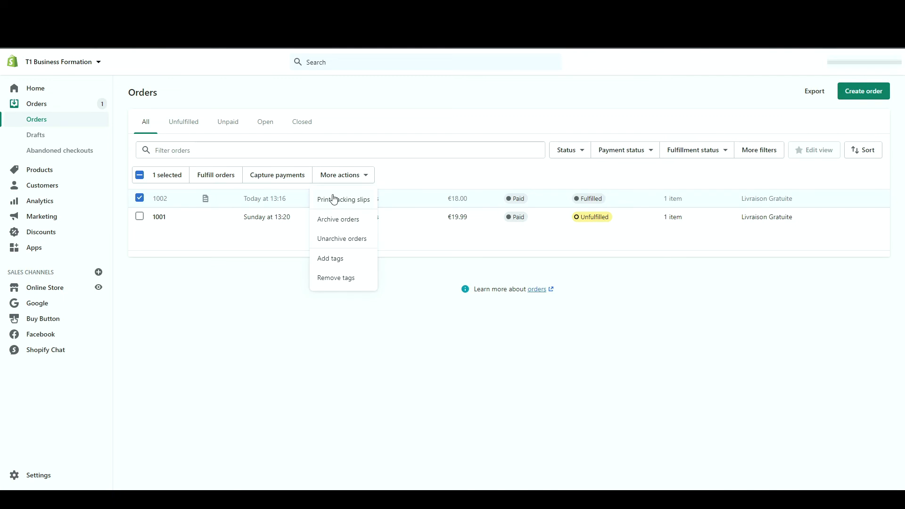
click(140, 198)
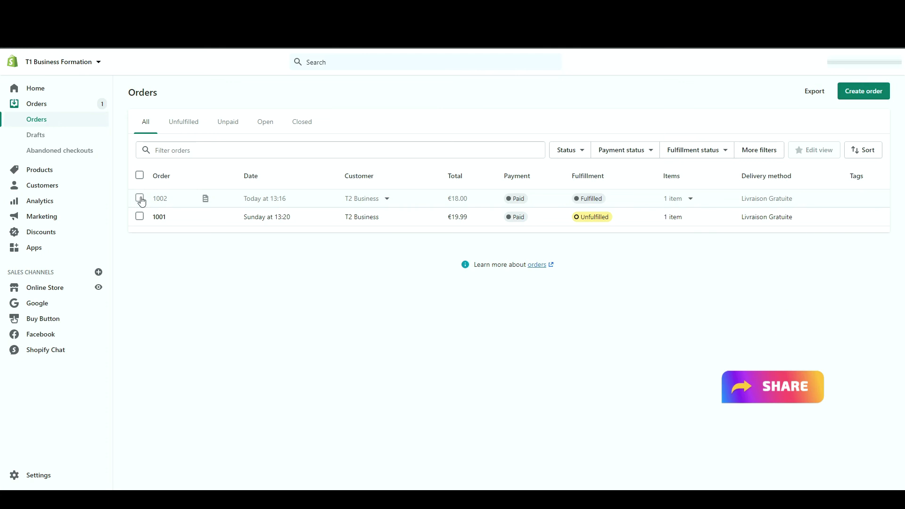
Step: Search the Shopify App Store for "order printer"
click(30, 248)
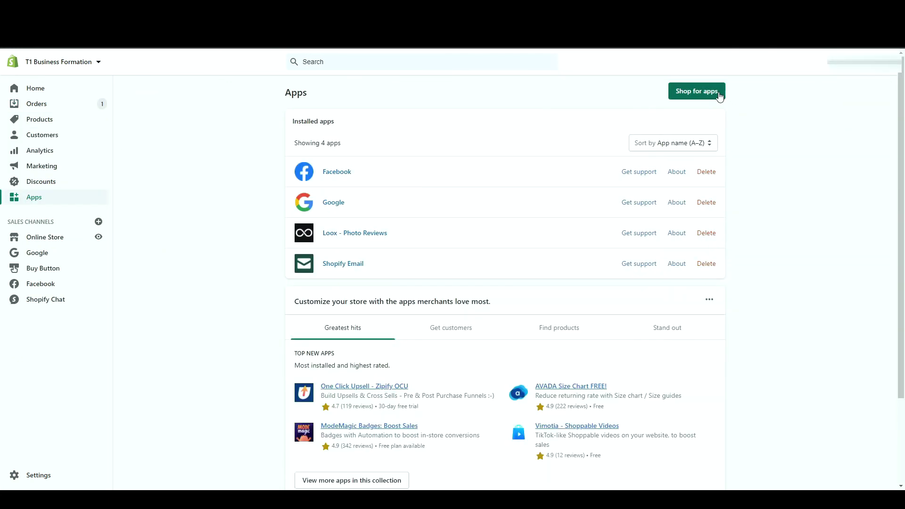
click(720, 96)
click(290, 177)
text(order printer)
key(Return)
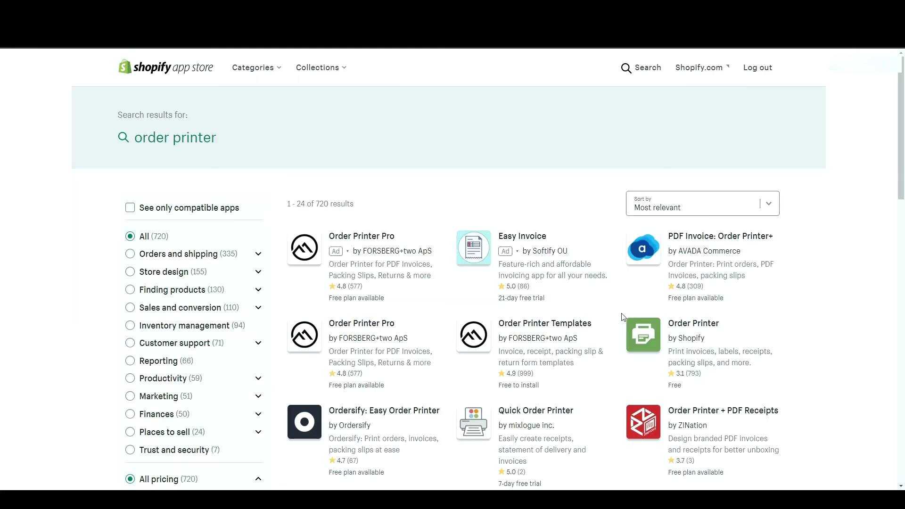
Step: Install the free Order Printer app by Shopify on the store
click(676, 329)
click(257, 226)
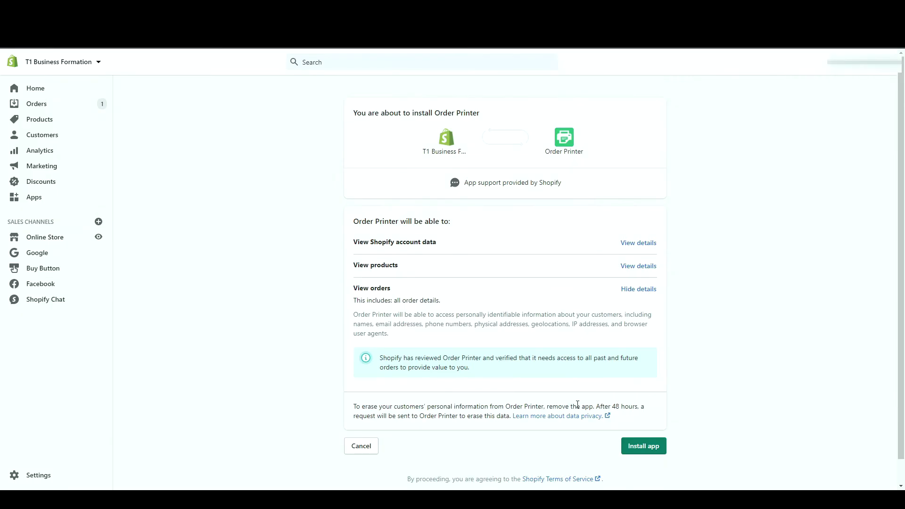
click(644, 446)
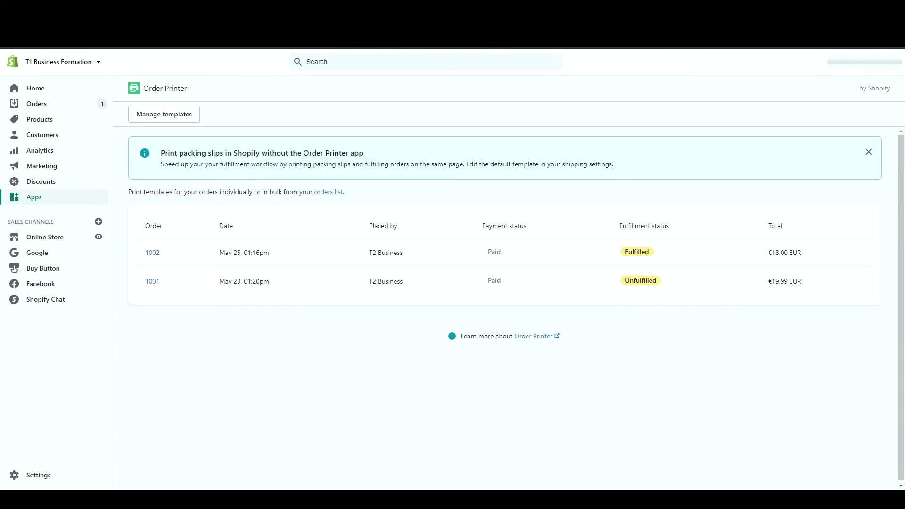
Step: Select the fulfilled order in the orders list and open its print preview with Order Printer
click(36, 104)
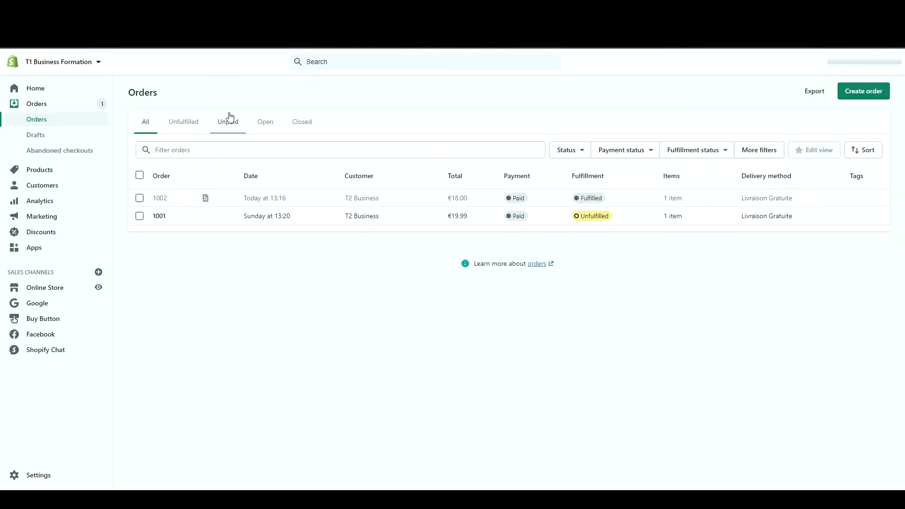
click(139, 198)
click(348, 178)
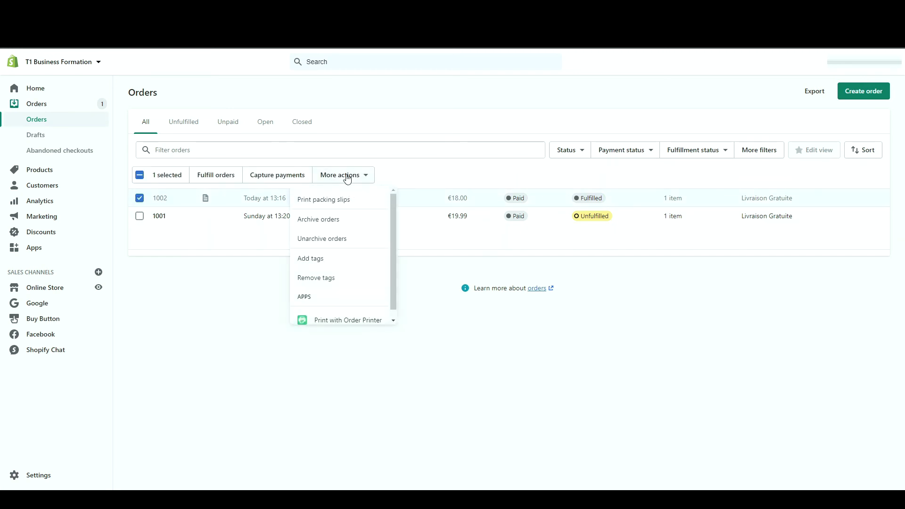
click(335, 317)
Step: Examine the order's invoice preview, including item, transaction, payment and shipping details, and return to the orders list
scroll(335, 316, down, 3)
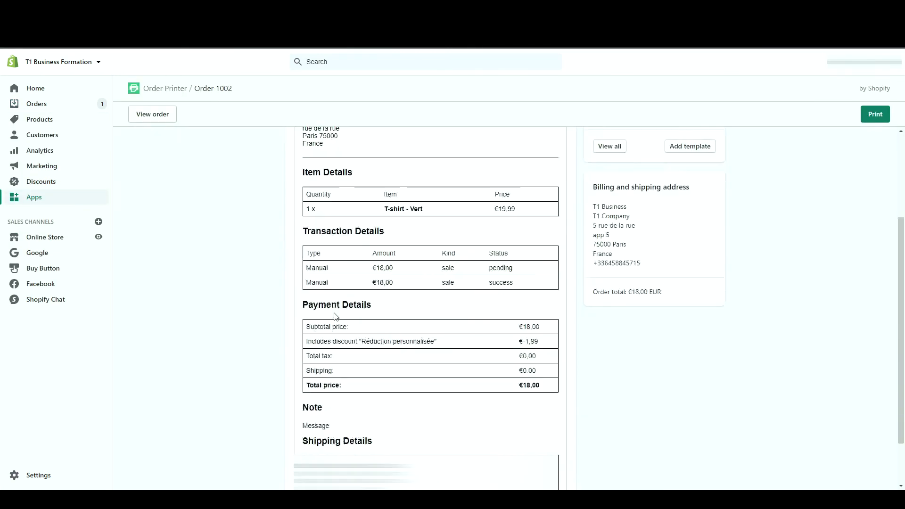
scroll(335, 316, down, 2)
scroll(335, 317, up, 5)
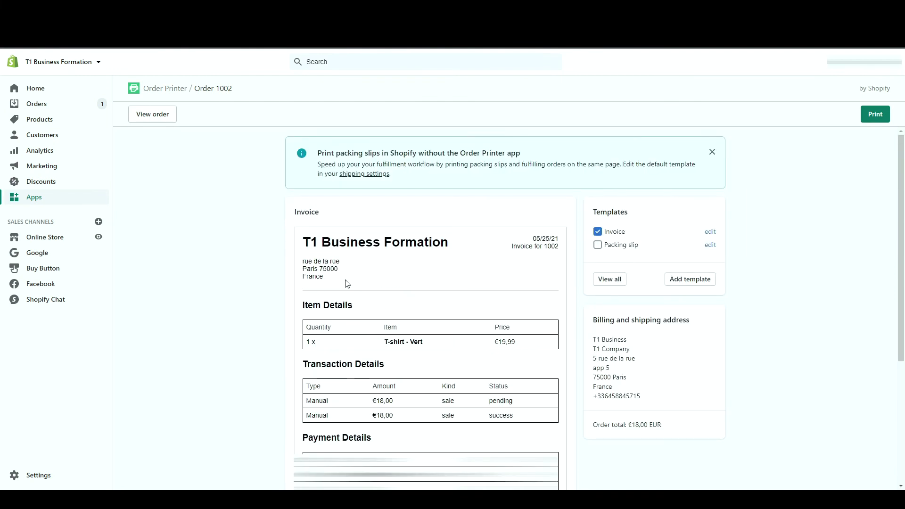
scroll(347, 283, down, 4)
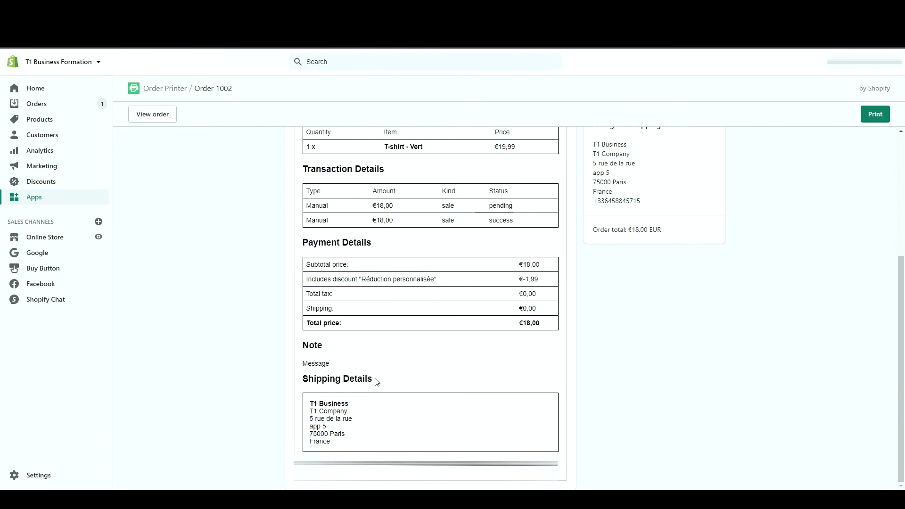
scroll(498, 273, up, 5)
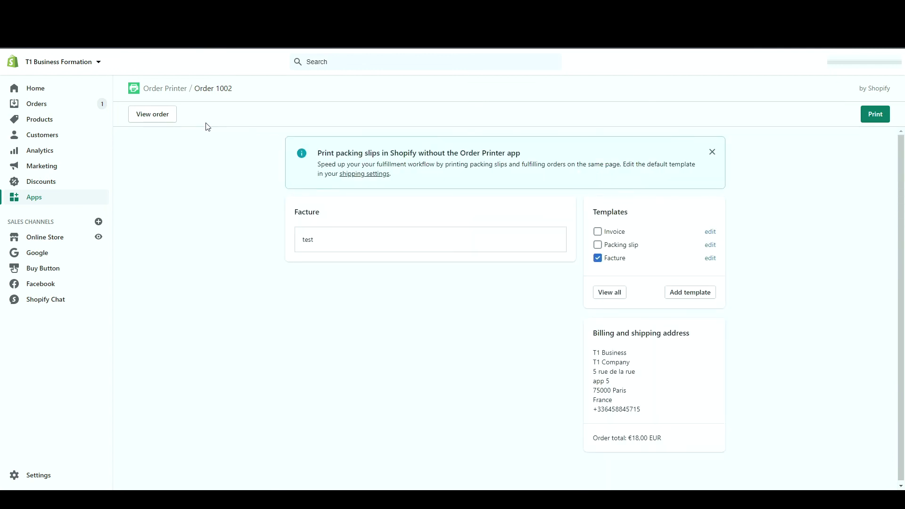
click(88, 102)
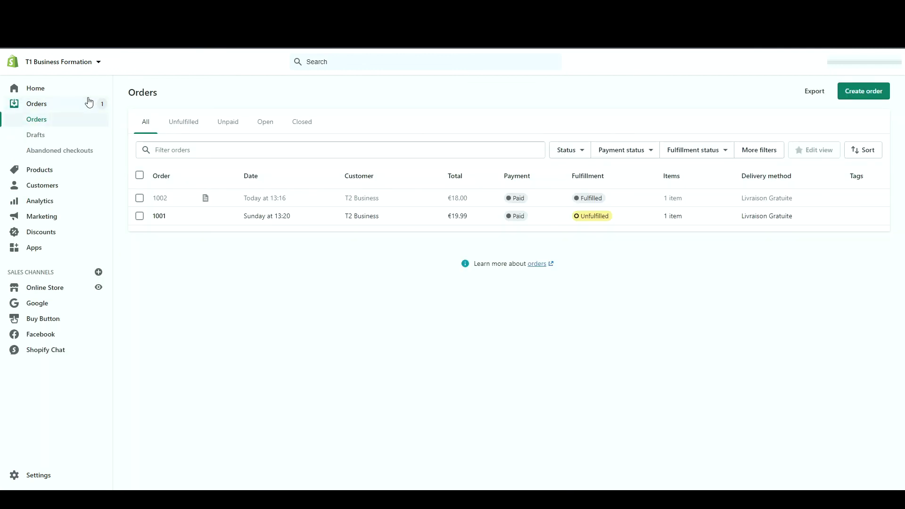